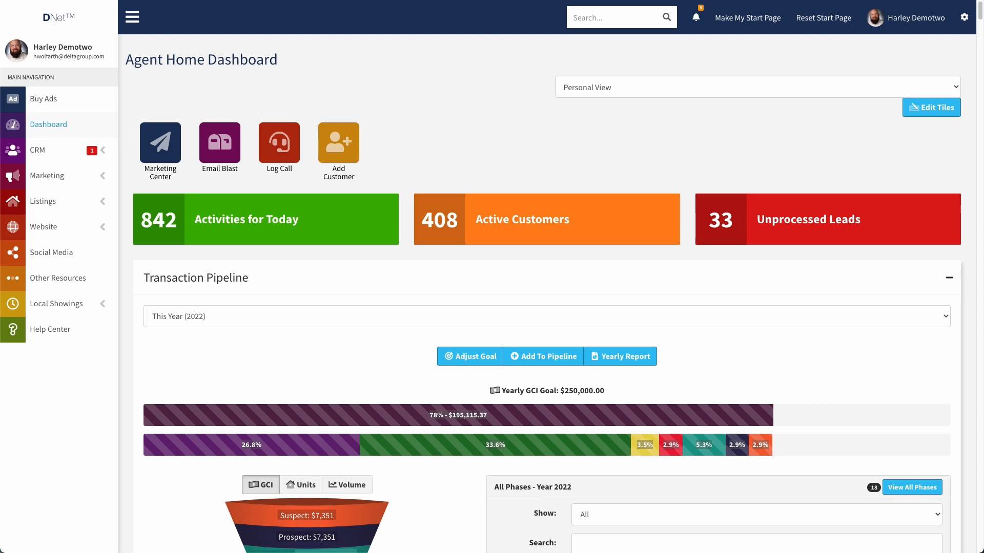
- Open the Ad Wizard from Buy Ads and look up "ad wizard" with the site-wide search
{"action": "left_click", "coordinate": [104, 177]}
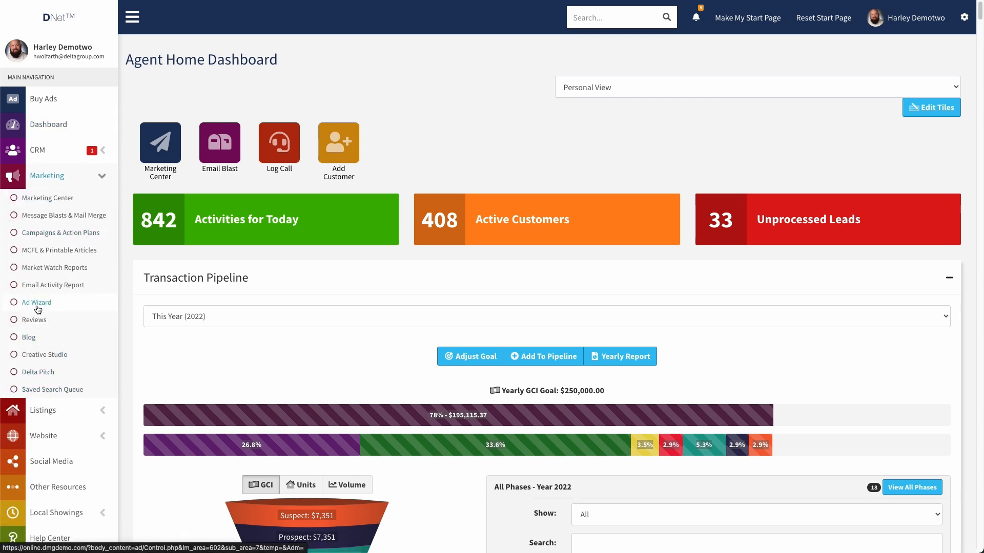
{"action": "left_click", "coordinate": [97, 177]}
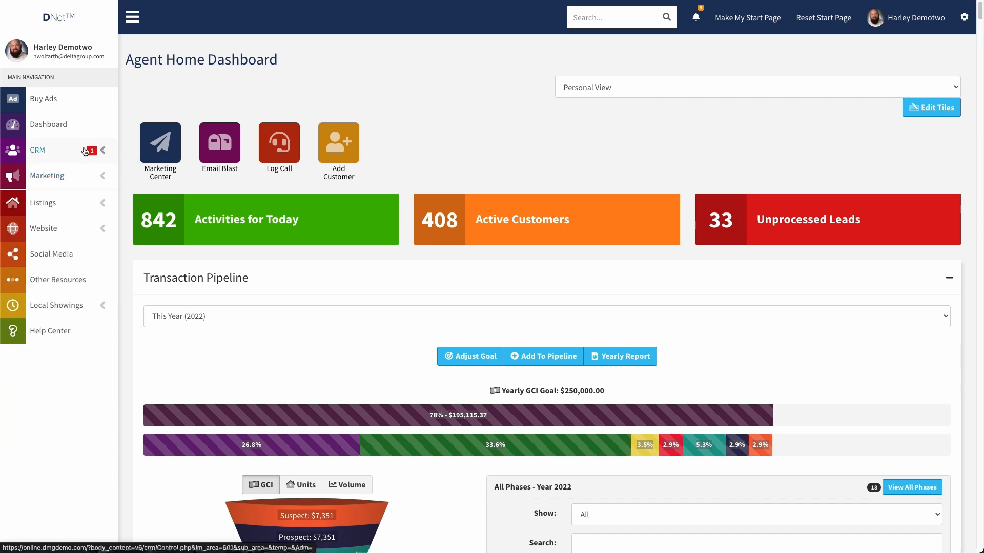
{"action": "left_click", "coordinate": [38, 98]}
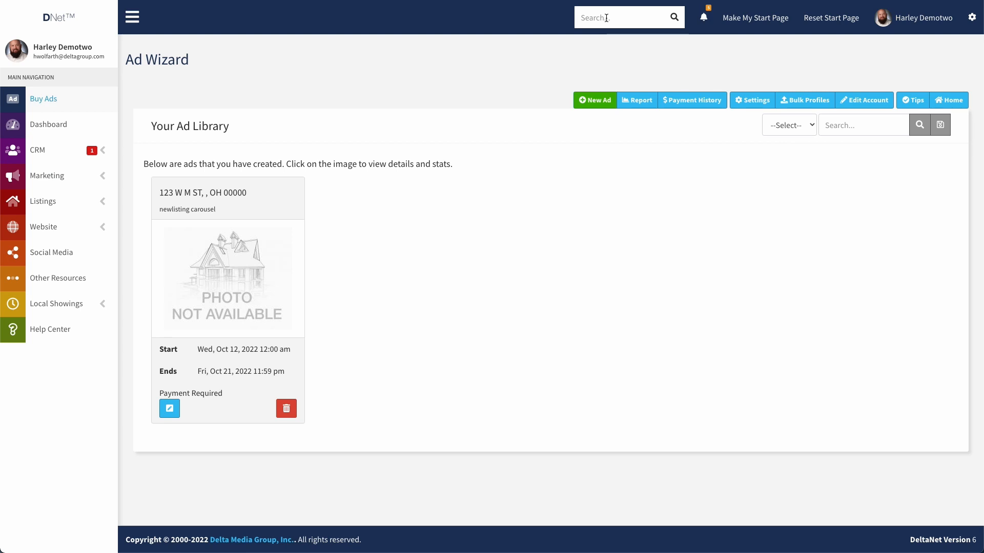
{"action": "type", "text": "ad wizard"}
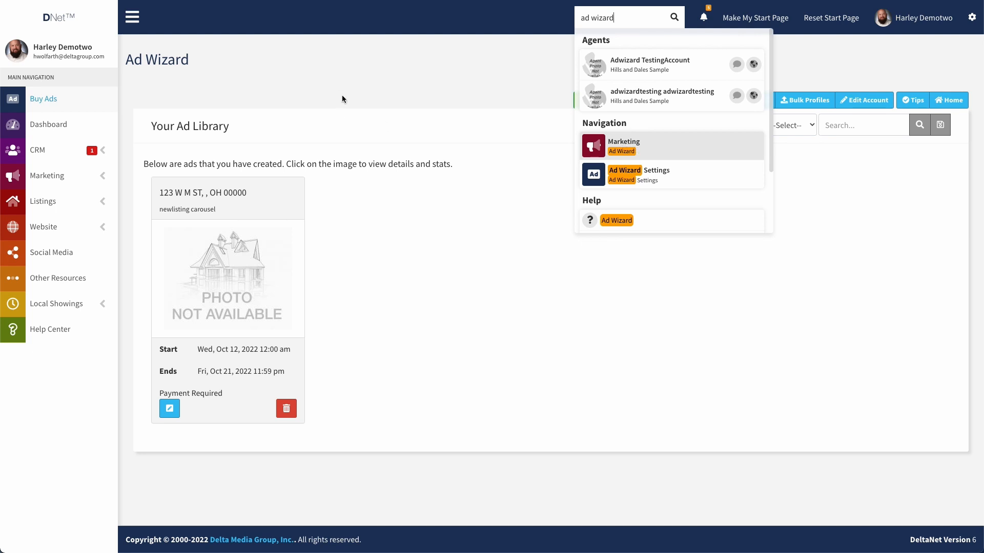
{"action": "left_click", "coordinate": [482, 241]}
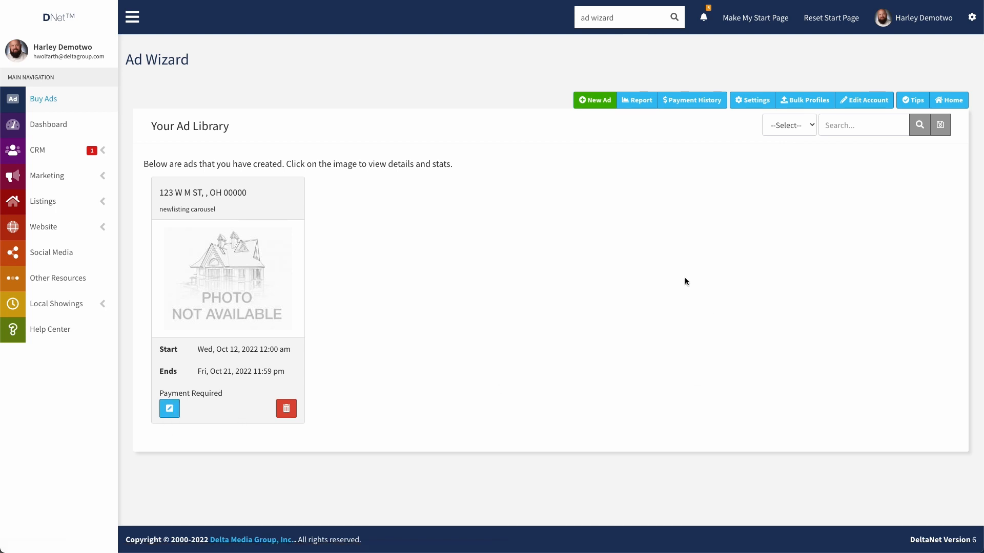
- Start a new ad of type New Listing, search listings for 867 and choose the Canton listing (mls# demo2-listing1)
{"action": "left_click", "coordinate": [594, 102]}
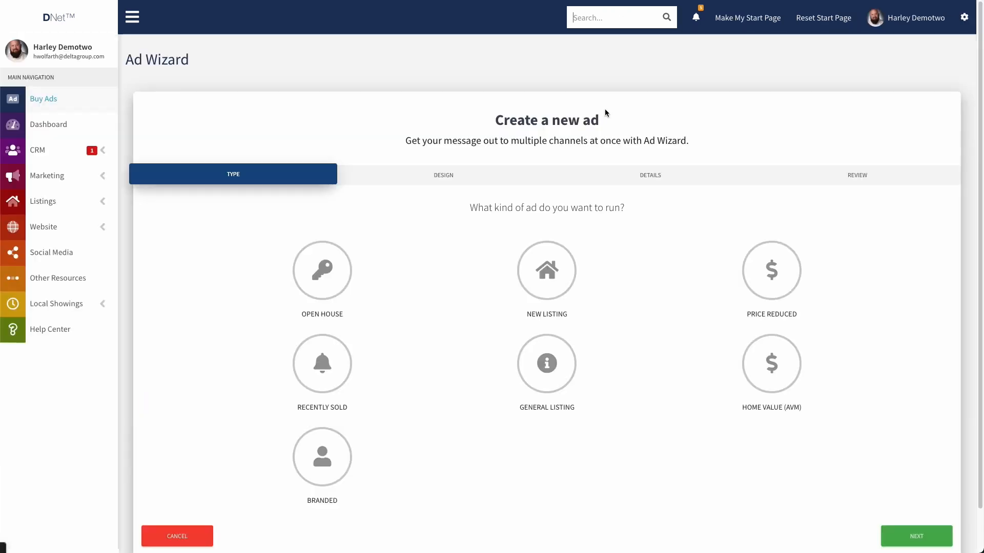
{"action": "left_click", "coordinate": [542, 274]}
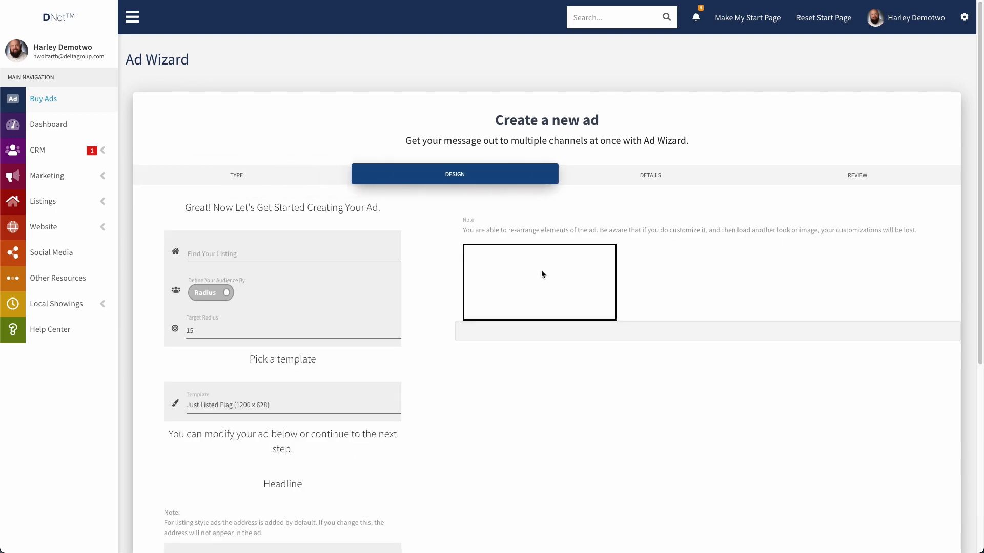
{"action": "left_click", "coordinate": [206, 255]}
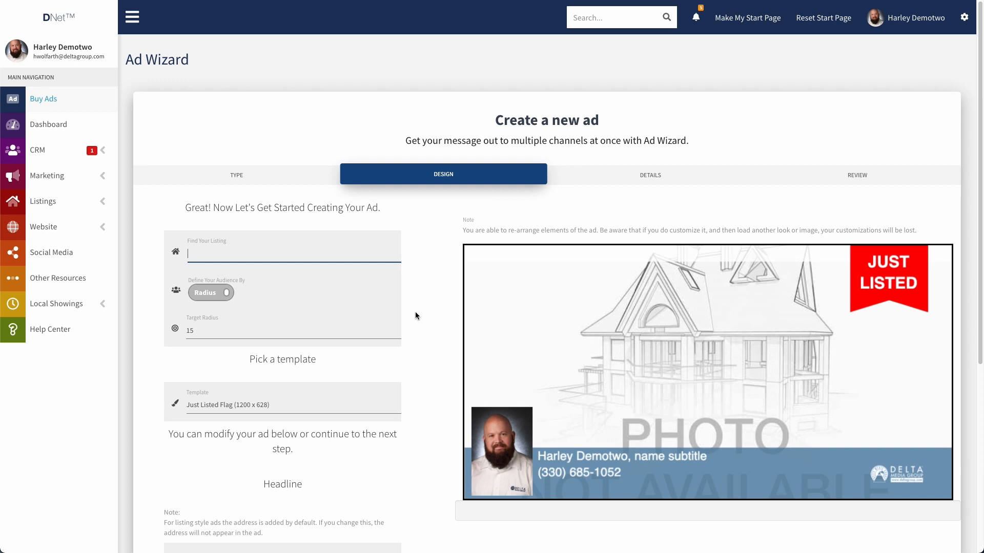
{"action": "type", "text": "867"}
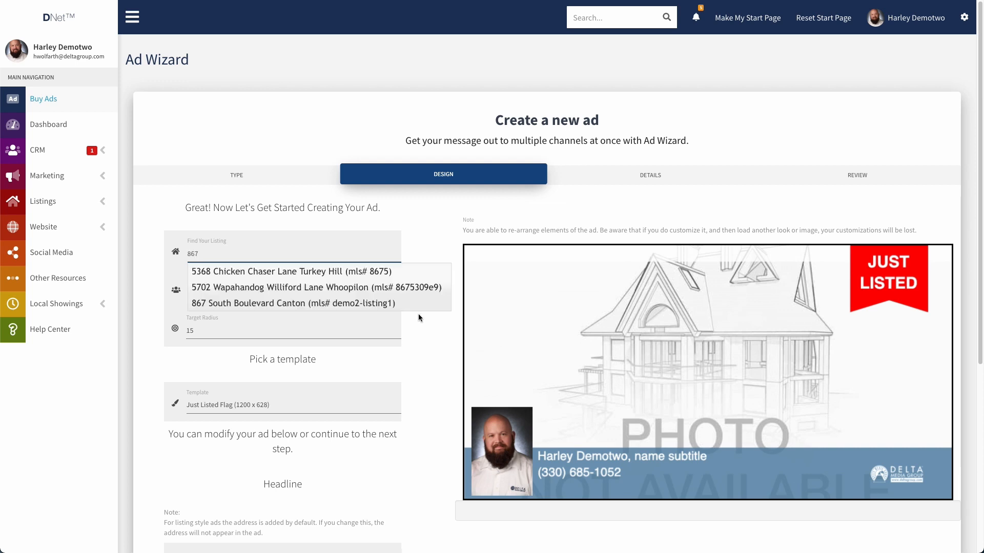
{"action": "left_click", "coordinate": [248, 302]}
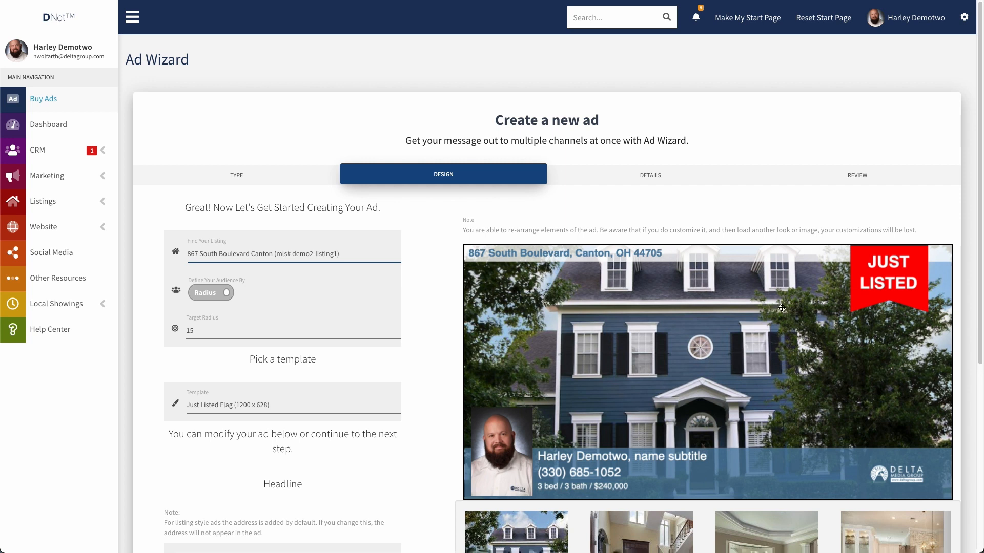
- Examine the movable address, agent name and phone elements in the ad preview by selecting each one
{"action": "scroll", "coordinate": [442, 324], "scroll_direction": "down", "scroll_amount": 2}
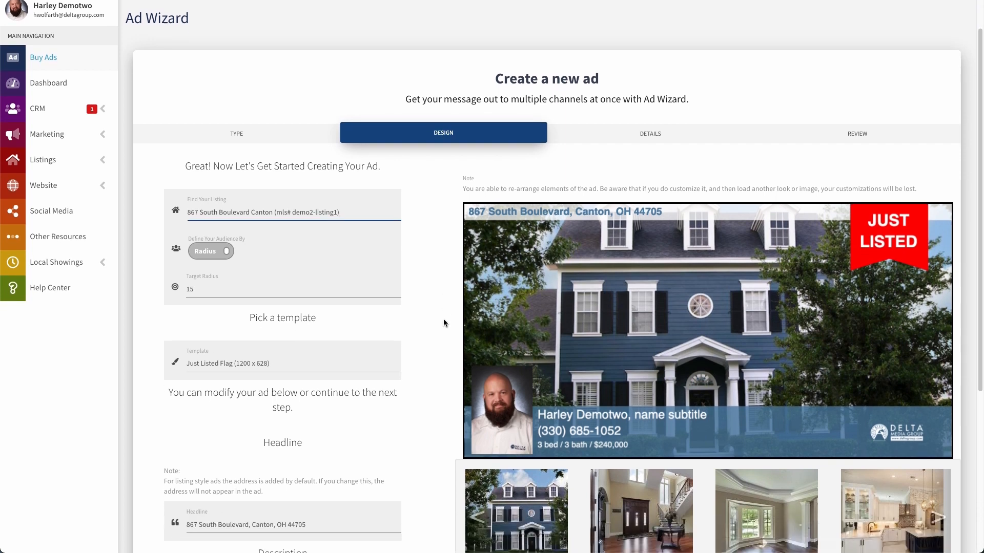
{"action": "scroll", "coordinate": [453, 324], "scroll_direction": "down", "scroll_amount": 2}
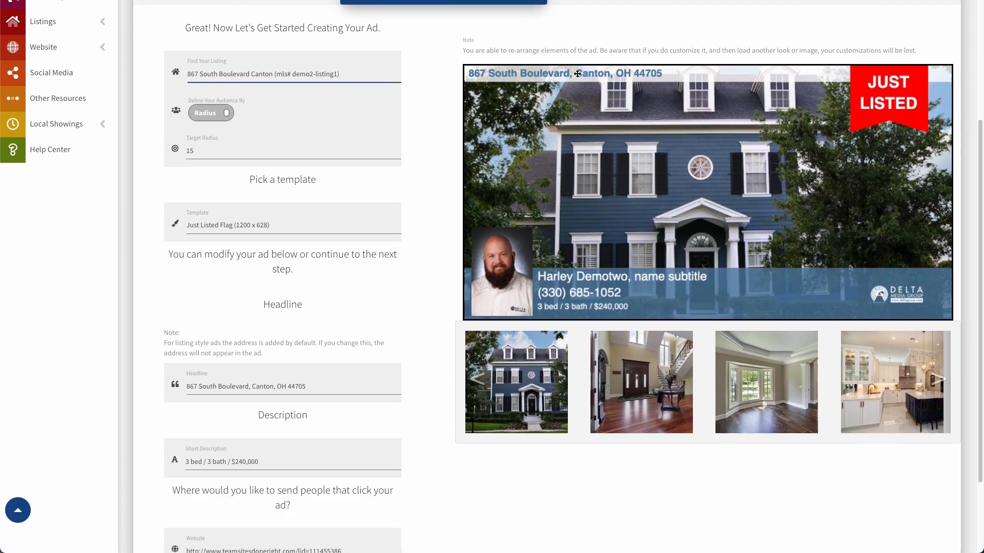
{"action": "left_click", "coordinate": [578, 75]}
{"action": "left_click", "coordinate": [606, 279]}
{"action": "left_click", "coordinate": [597, 293]}
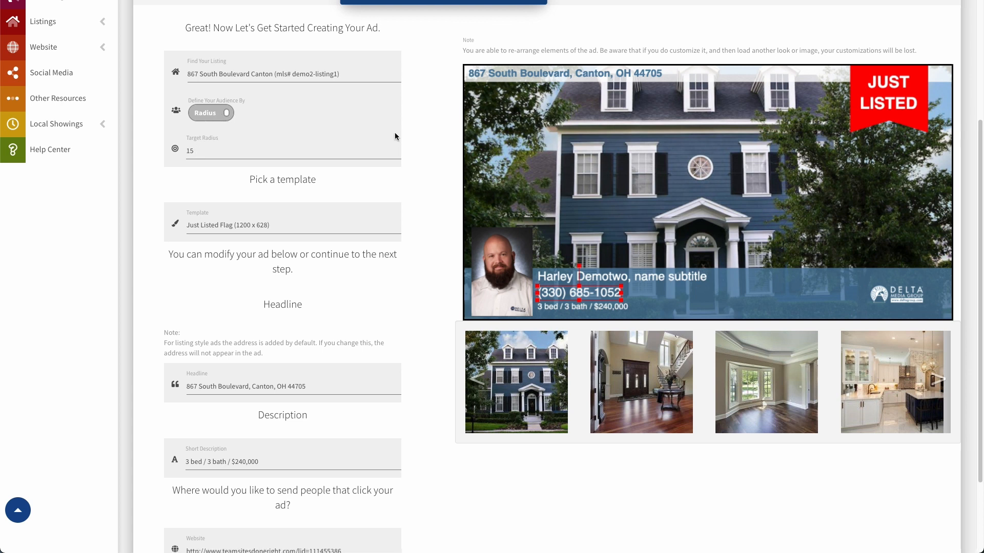
- Try defining the target audience by Zip, and return it to Radius
{"action": "left_click", "coordinate": [209, 116]}
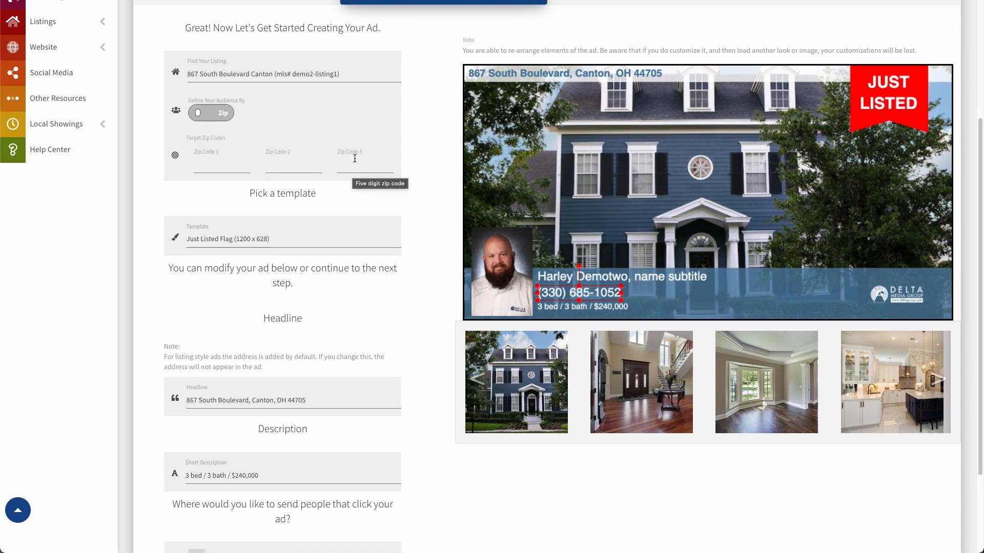
{"action": "left_click", "coordinate": [210, 113]}
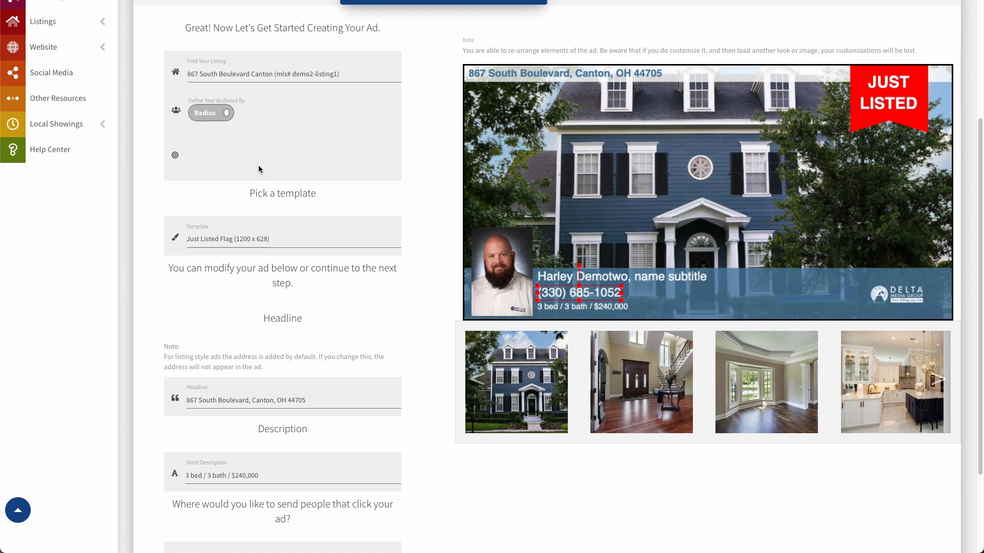
- Try the Just Listed Ribbon (1200 x 628) template, and switch the ad to the Listing Carousel template
{"action": "scroll", "coordinate": [266, 161], "scroll_direction": "down", "scroll_amount": 1}
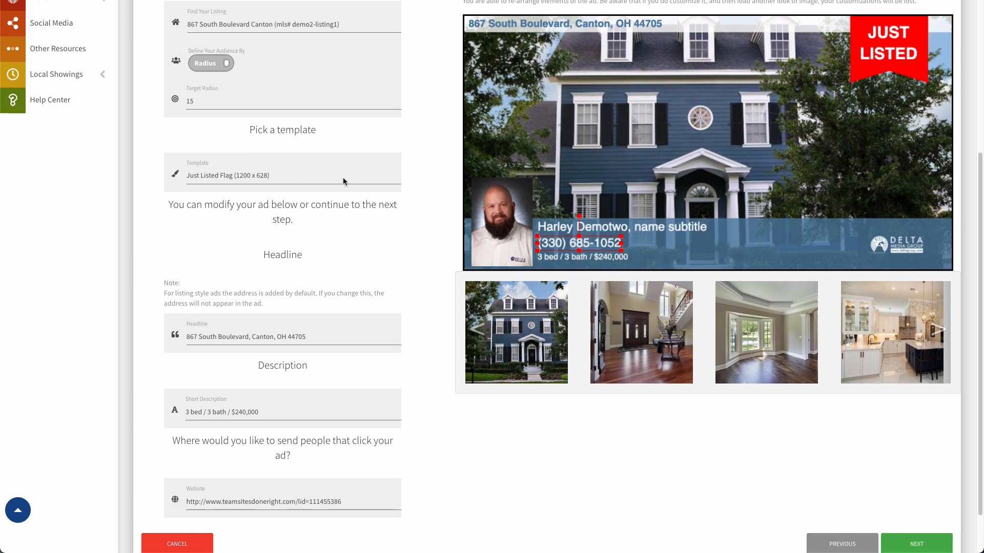
{"action": "left_click", "coordinate": [310, 176]}
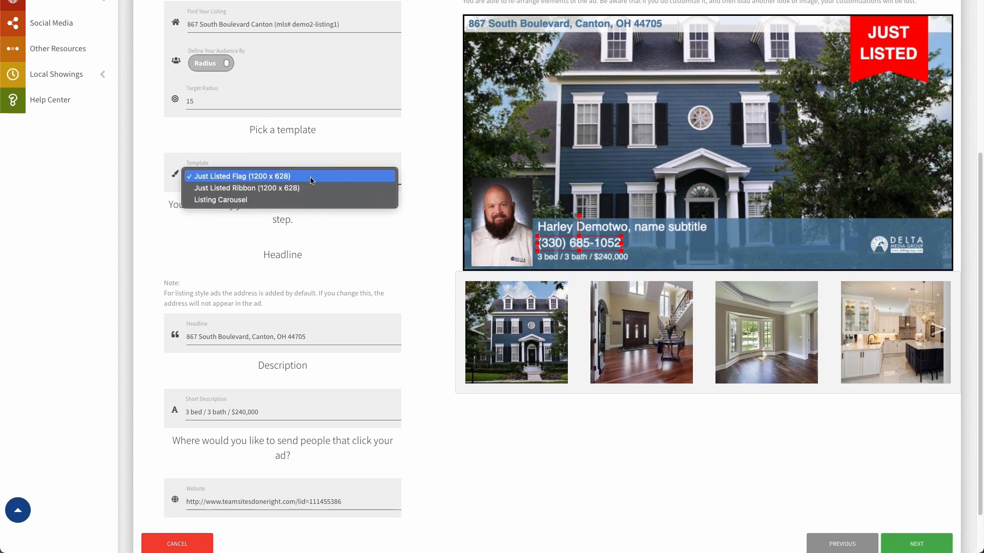
{"action": "left_click", "coordinate": [282, 188]}
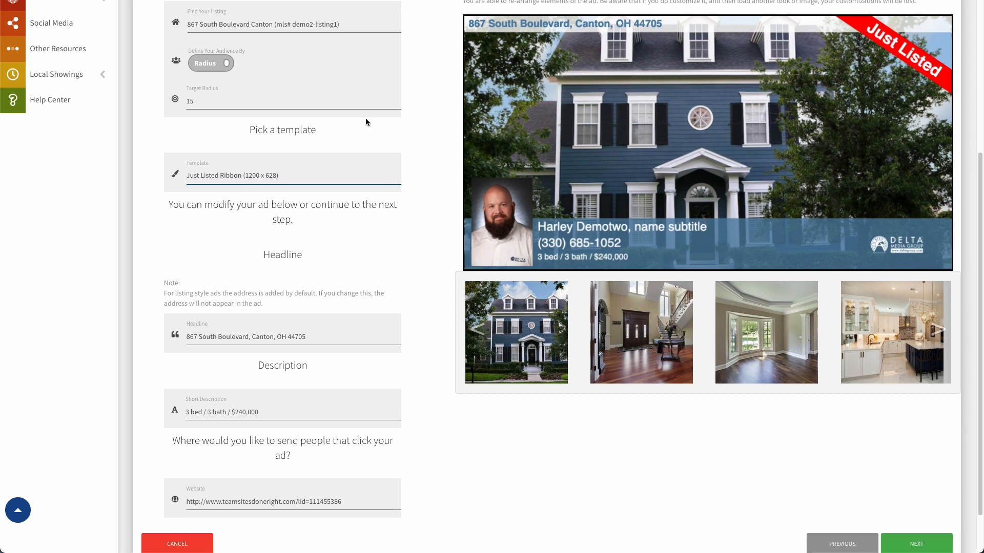
{"action": "left_click", "coordinate": [288, 174]}
{"action": "left_click", "coordinate": [277, 190]}
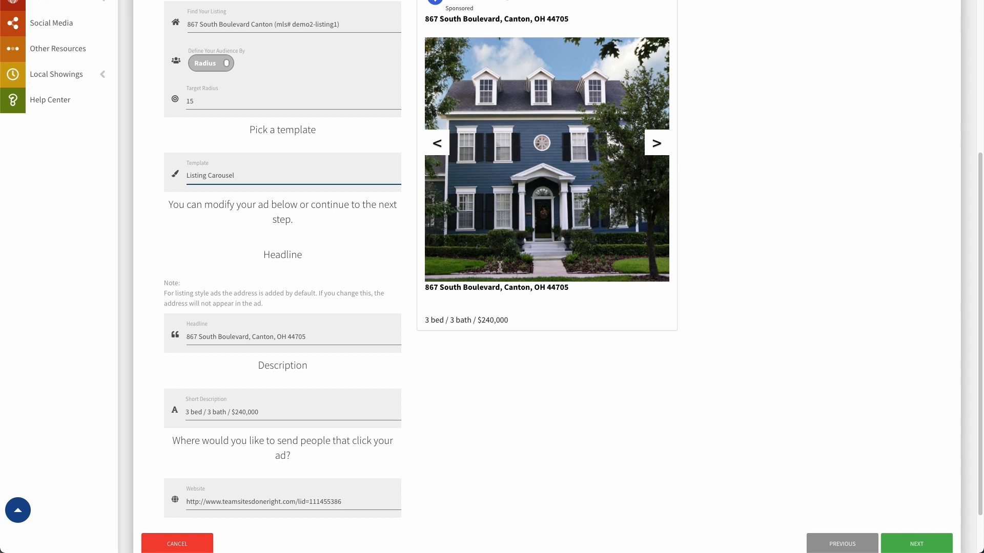
- Browse forward and back through the listing photos in the carousel ad preview
{"action": "scroll", "coordinate": [574, 200], "scroll_direction": "up", "scroll_amount": 1}
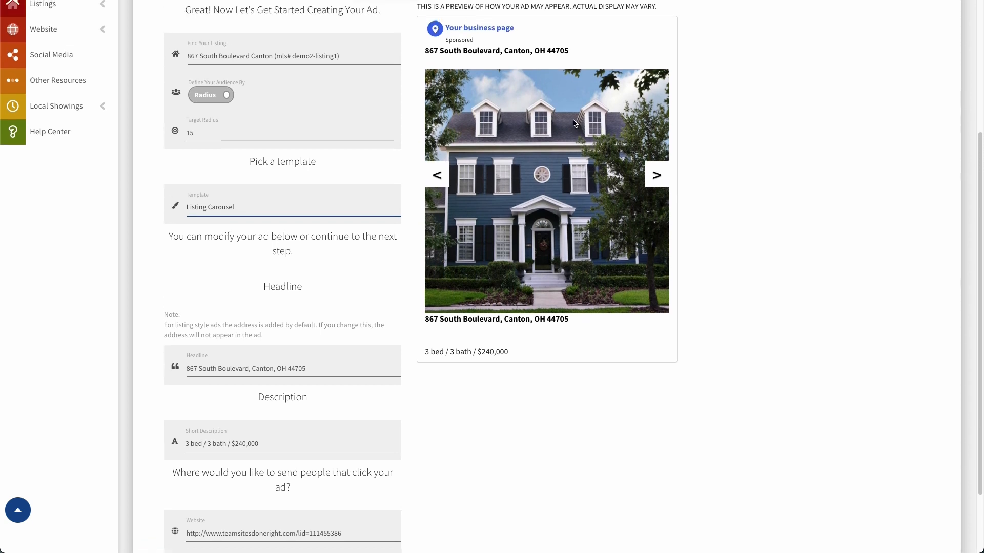
{"action": "left_click", "coordinate": [656, 187]}
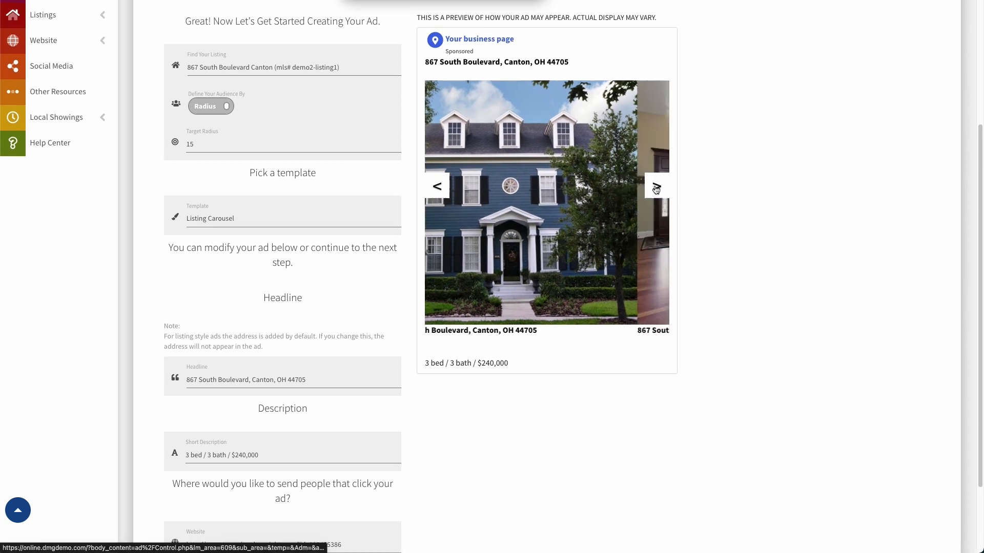
{"action": "left_click", "coordinate": [656, 187]}
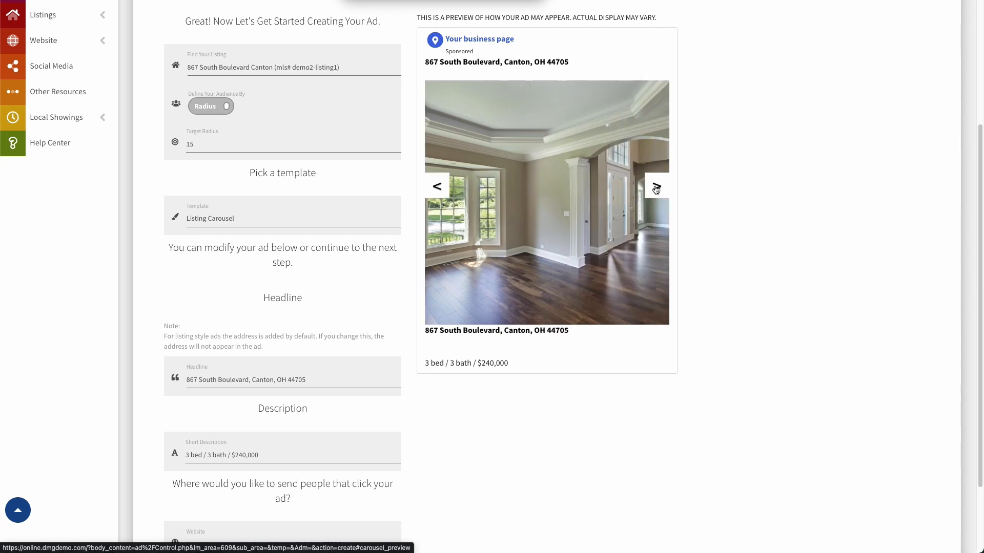
{"action": "left_click", "coordinate": [656, 188]}
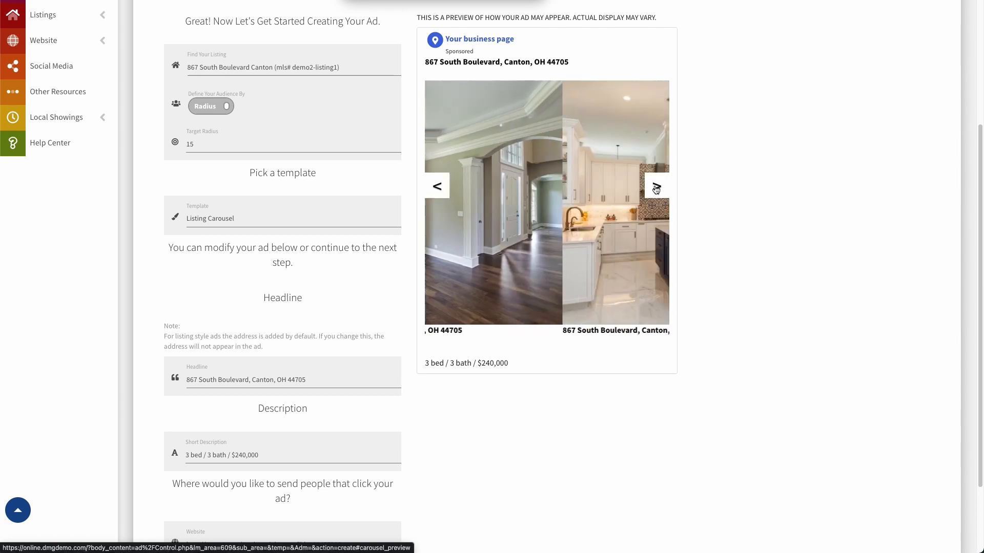
{"action": "left_click", "coordinate": [434, 188]}
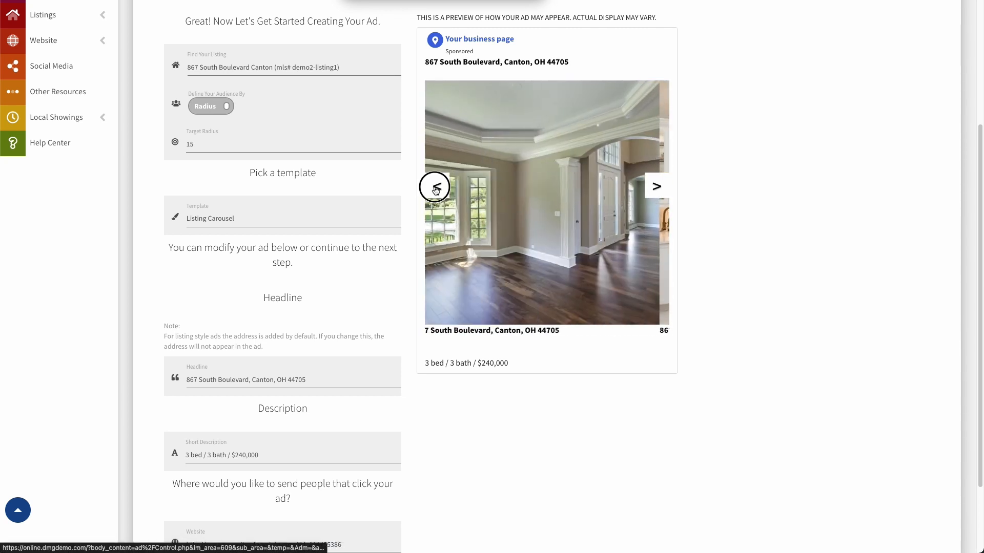
{"action": "left_click", "coordinate": [434, 187]}
- Set the template to Just Listed Flag (1200 x 628), try the entryway and living room photos, and use the kitchen photo as the ad image
{"action": "left_click", "coordinate": [212, 220]}
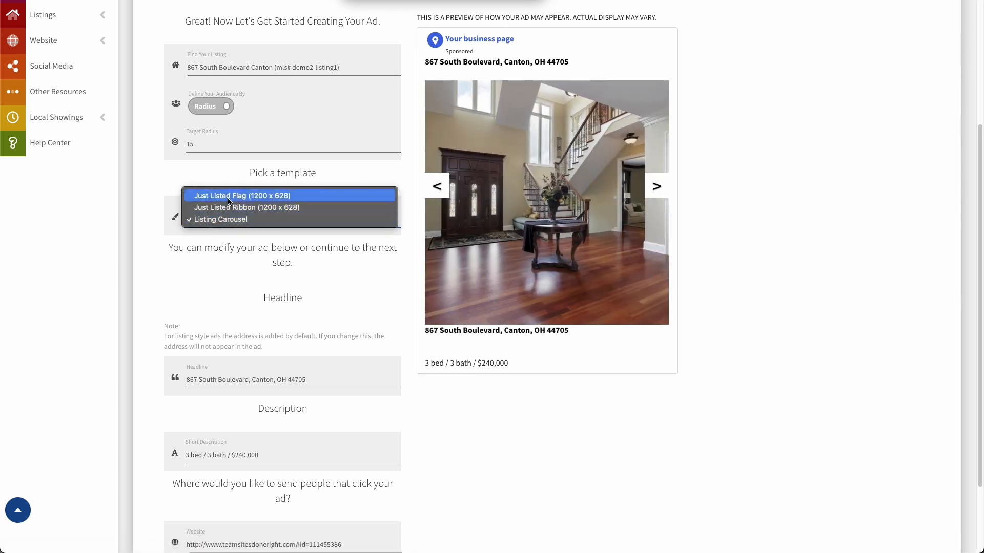
{"action": "left_click", "coordinate": [256, 196]}
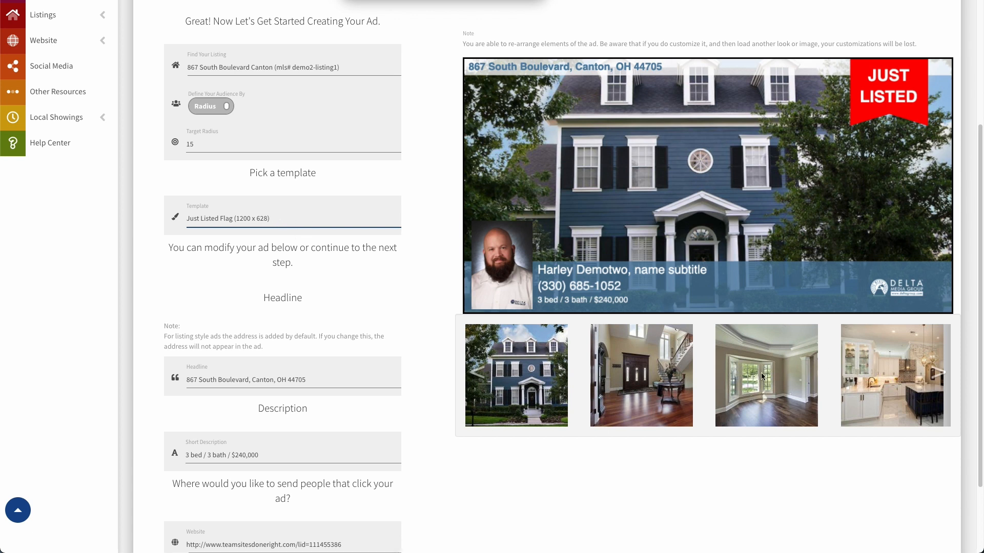
{"action": "left_click", "coordinate": [673, 378]}
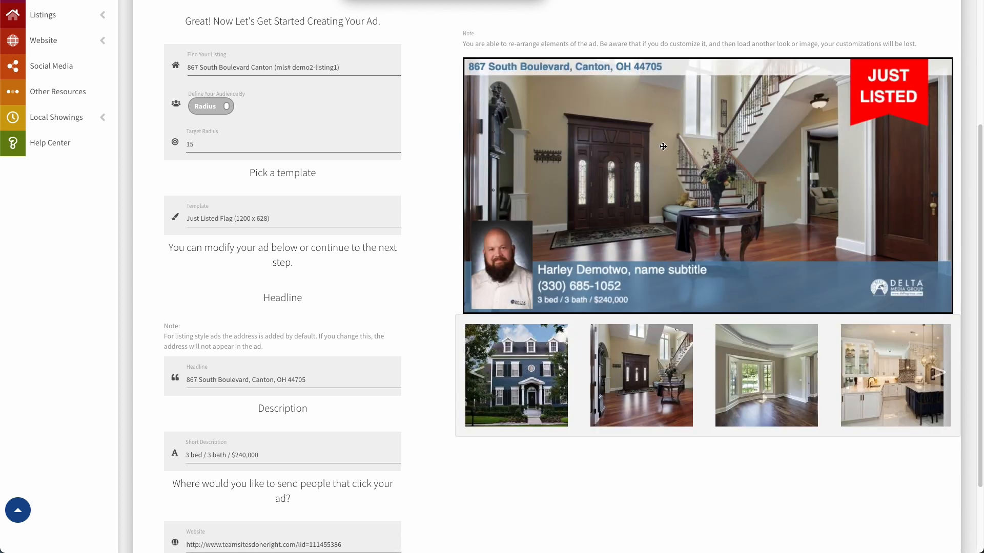
{"action": "left_click", "coordinate": [810, 367]}
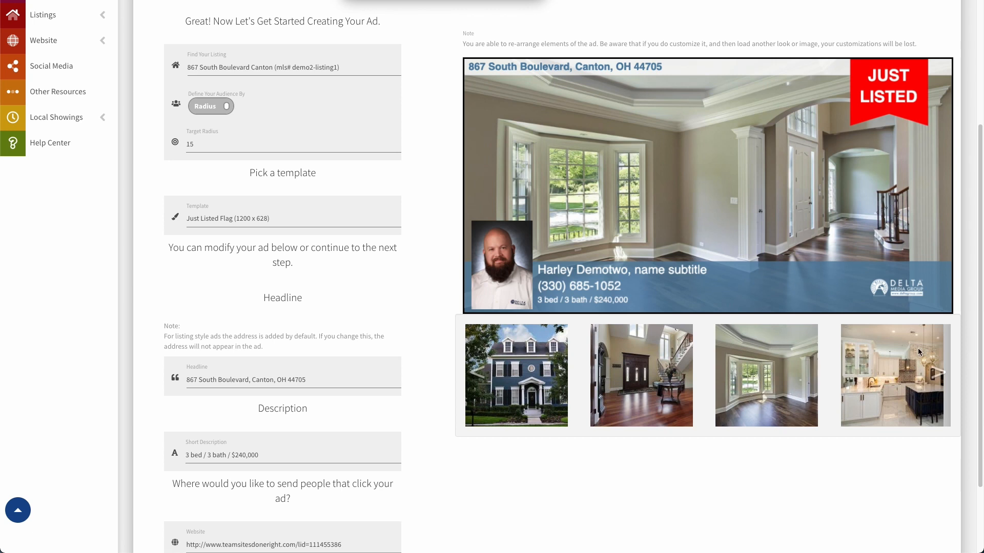
{"action": "left_click", "coordinate": [889, 367]}
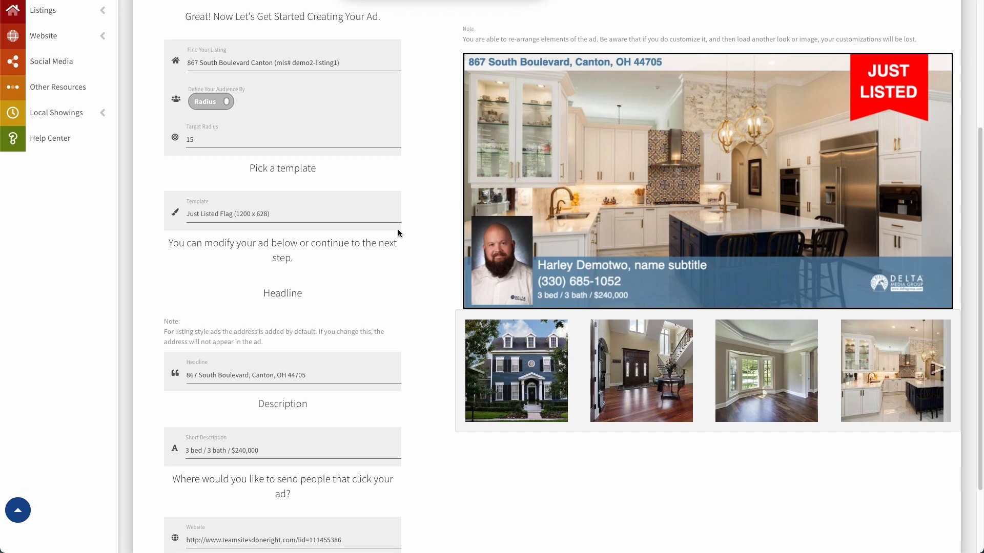
- Examine the Headline and Short Description fields and the matching bed, bath and price text in the ad preview
{"action": "scroll", "coordinate": [397, 229], "scroll_direction": "down", "scroll_amount": 3}
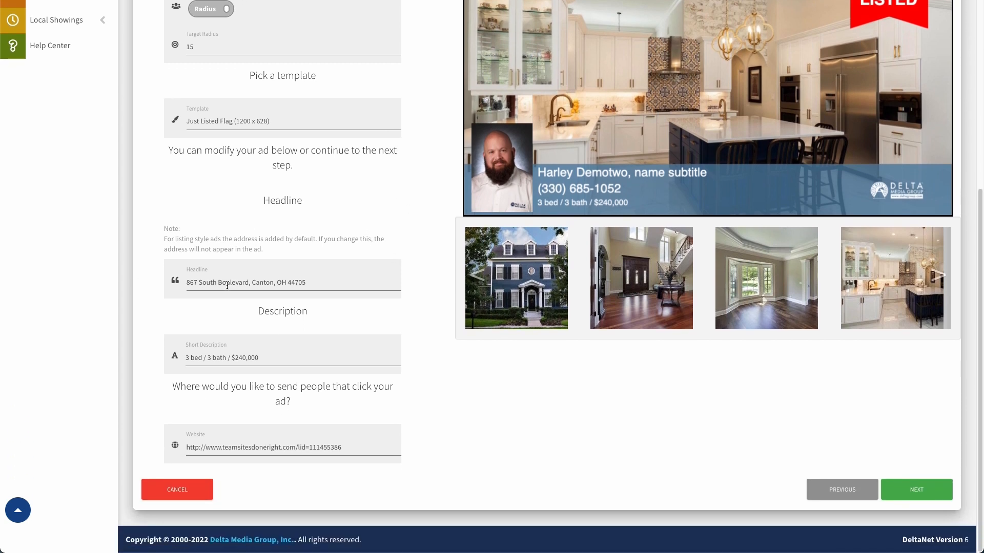
{"action": "left_click", "coordinate": [227, 286]}
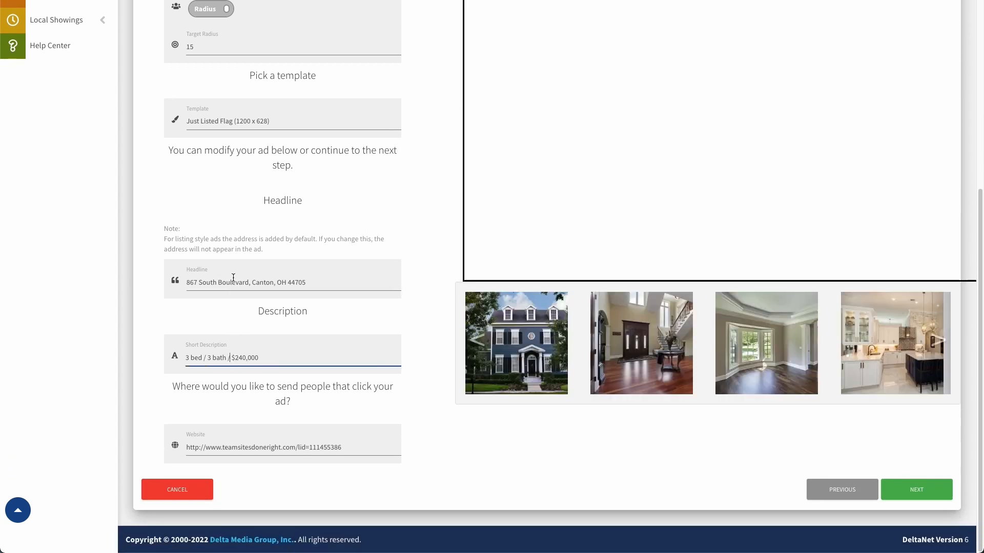
{"action": "left_click", "coordinate": [229, 358]}
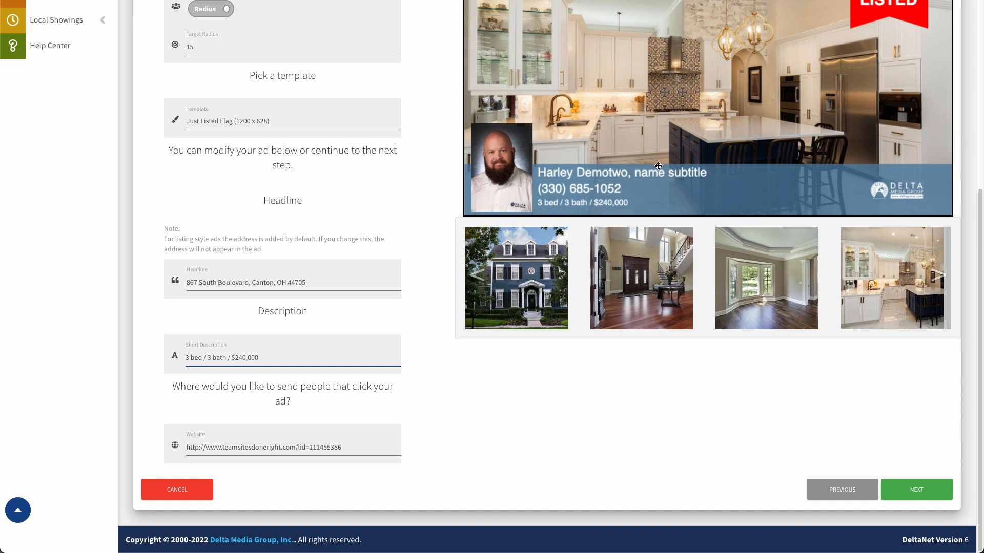
{"action": "scroll", "coordinate": [647, 194], "scroll_direction": "up", "scroll_amount": 1}
{"action": "left_click", "coordinate": [590, 237]}
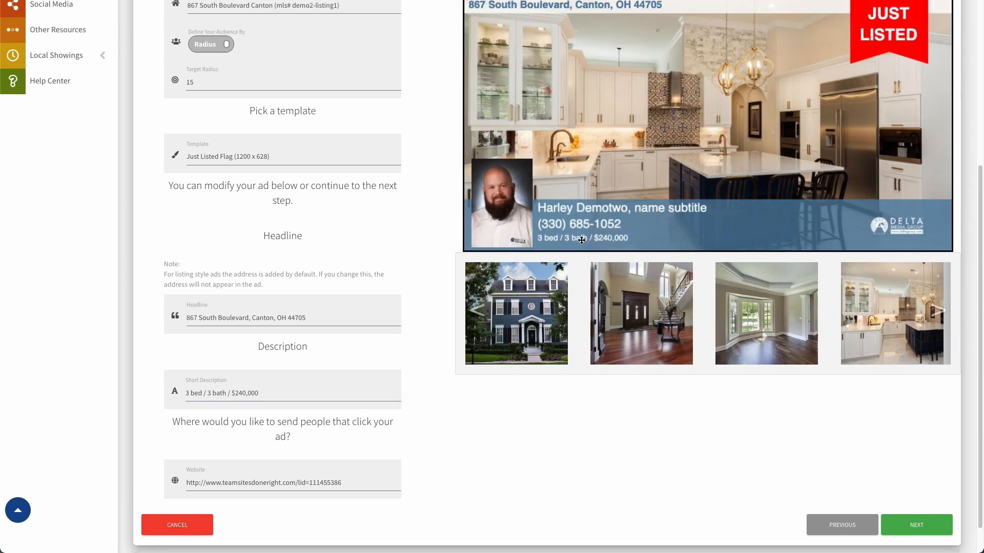
{"action": "left_click", "coordinate": [581, 241]}
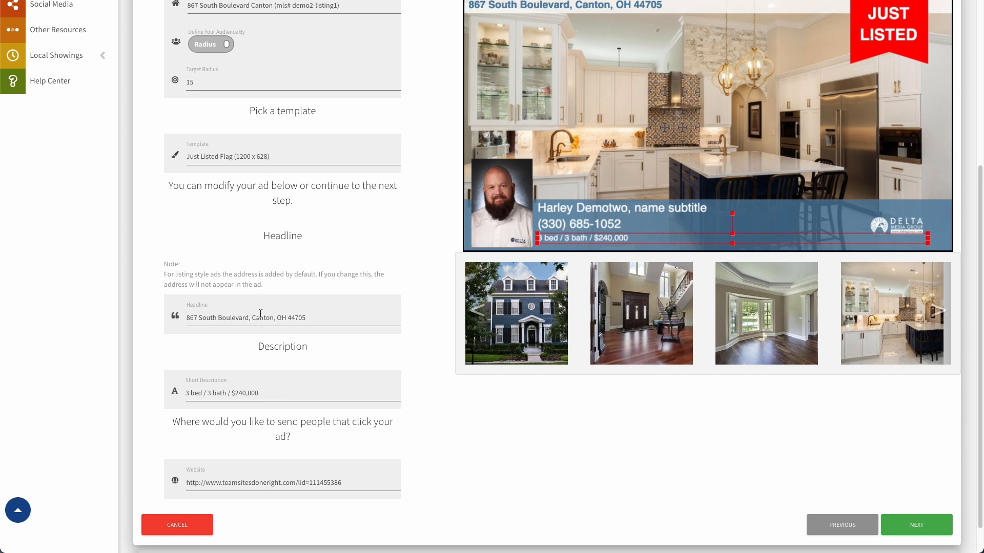
{"action": "scroll", "coordinate": [435, 350], "scroll_direction": "up", "scroll_amount": 1}
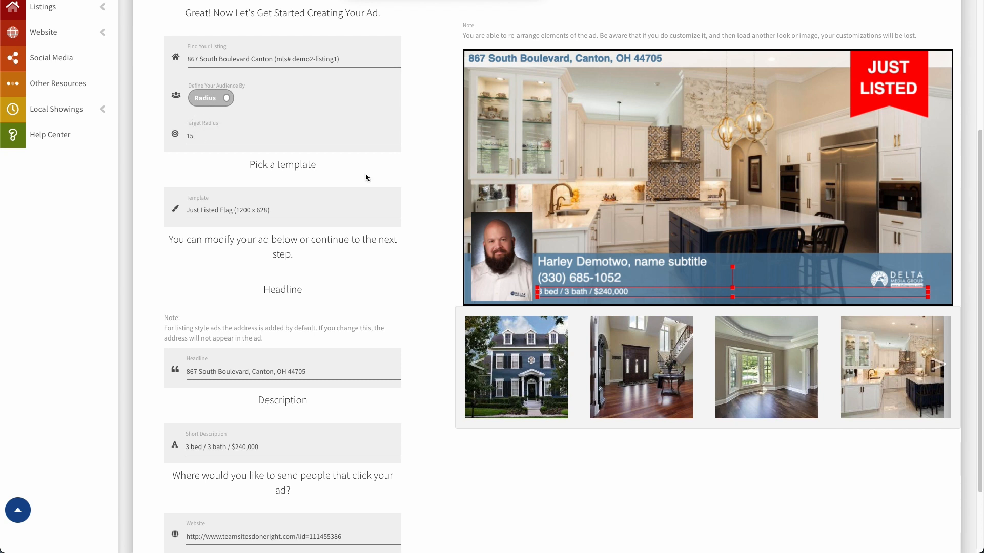
- Check the ad's destination website and finished design, and continue to the ad's run details
{"action": "scroll", "coordinate": [373, 185], "scroll_direction": "down", "scroll_amount": 1}
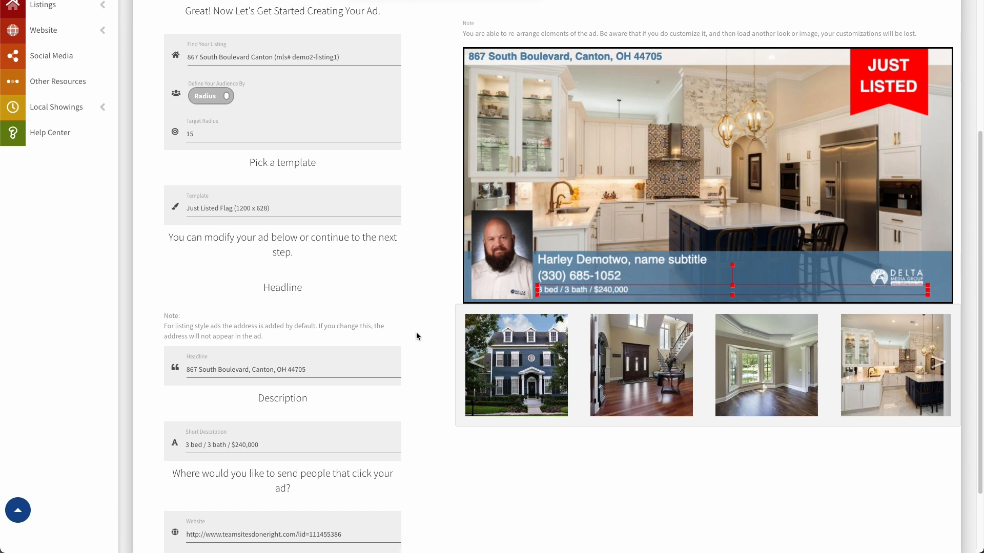
{"action": "scroll", "coordinate": [418, 288], "scroll_direction": "down", "scroll_amount": 2}
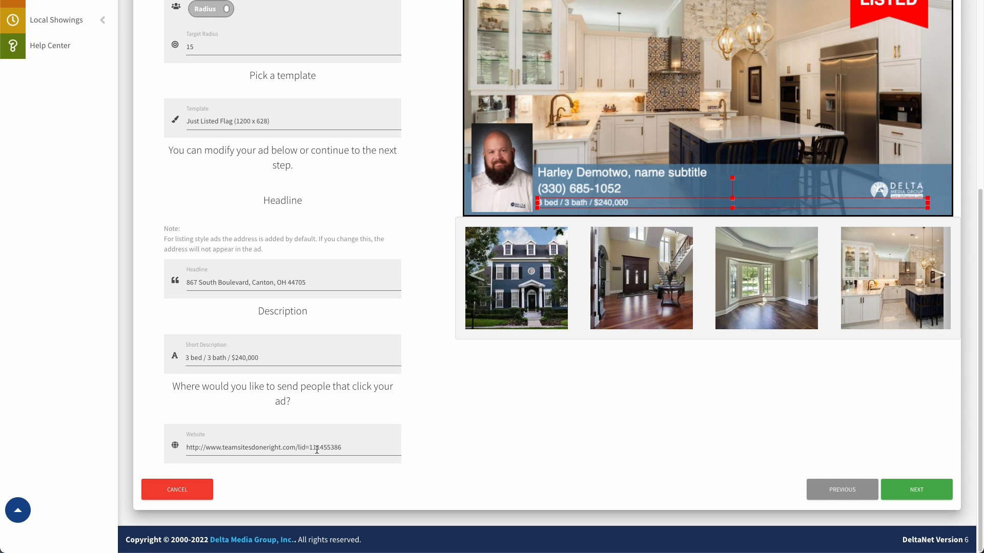
{"action": "scroll", "coordinate": [462, 413], "scroll_direction": "up", "scroll_amount": 4}
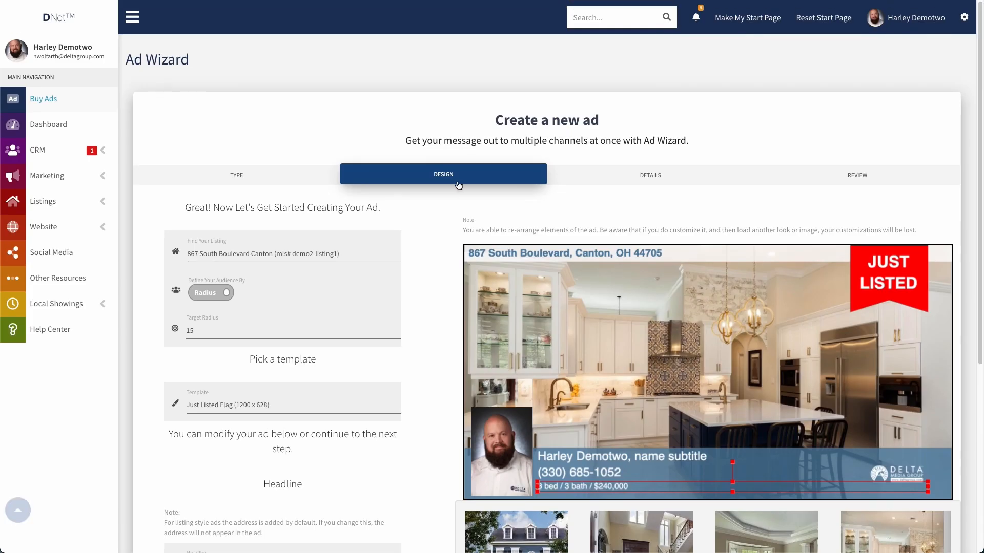
{"action": "scroll", "coordinate": [450, 290], "scroll_direction": "down", "scroll_amount": 4}
{"action": "left_click", "coordinate": [931, 489]}
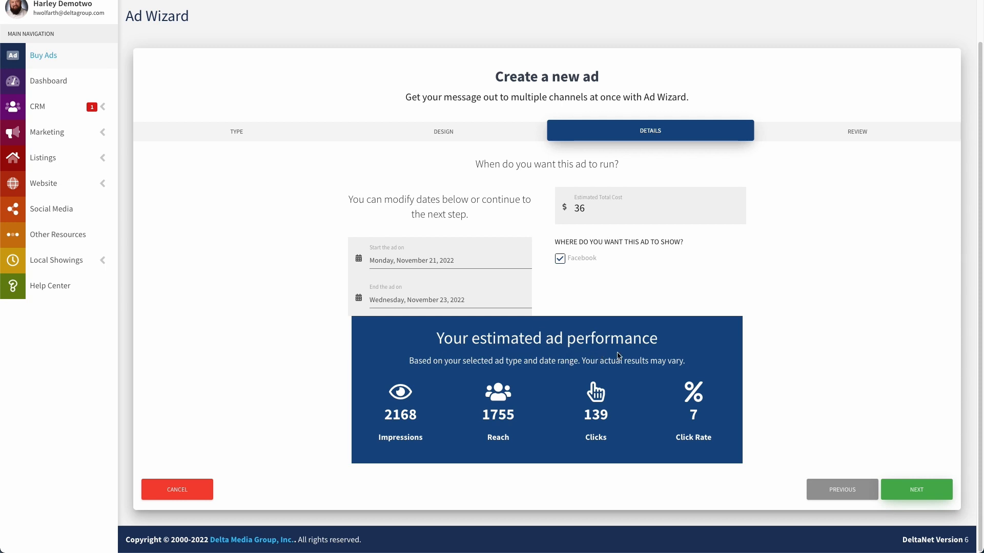
- Set the ad's end date to Wednesday, November 30, 2022
{"action": "left_click", "coordinate": [390, 297]}
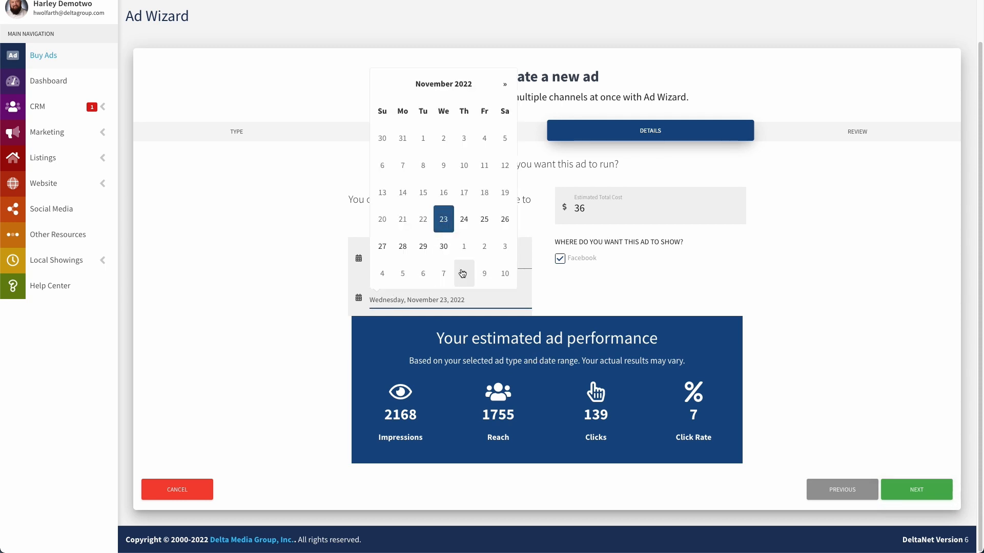
{"action": "left_click", "coordinate": [529, 291]}
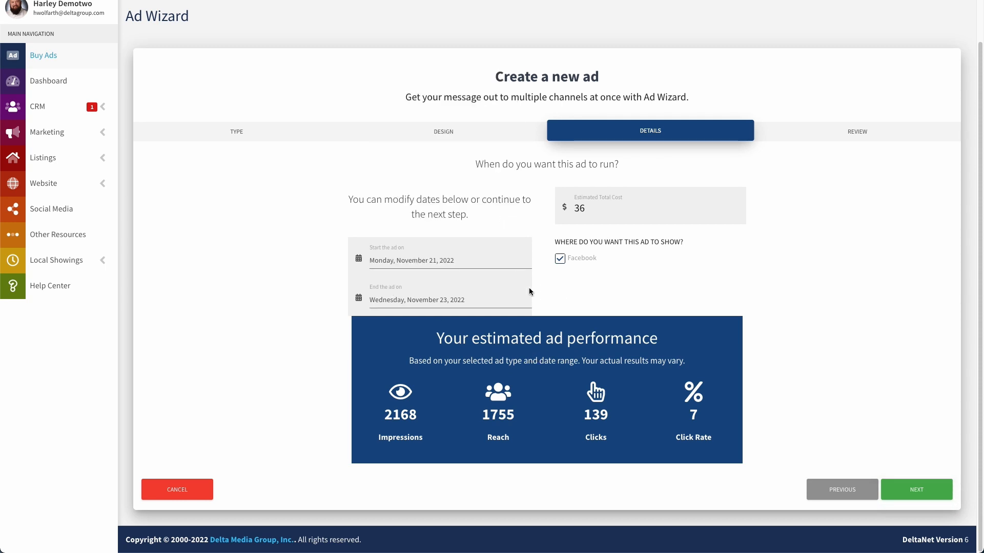
{"action": "left_click", "coordinate": [436, 302]}
{"action": "left_click", "coordinate": [444, 246]}
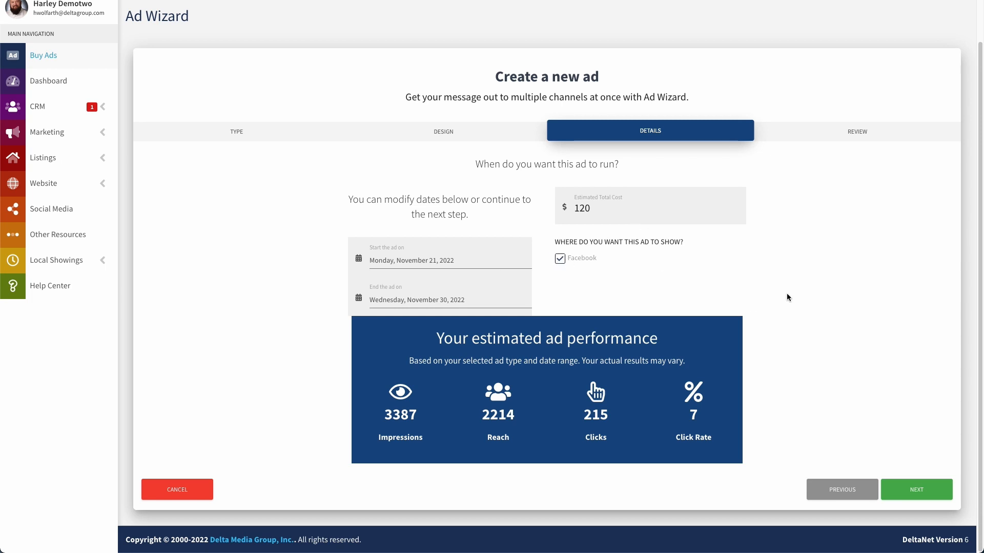
- Keep Facebook selected as the place to show the ad, finish the ad, and save it to the ad library without paying
{"action": "left_click", "coordinate": [559, 260]}
{"action": "left_click", "coordinate": [562, 260]}
{"action": "left_click", "coordinate": [923, 495]}
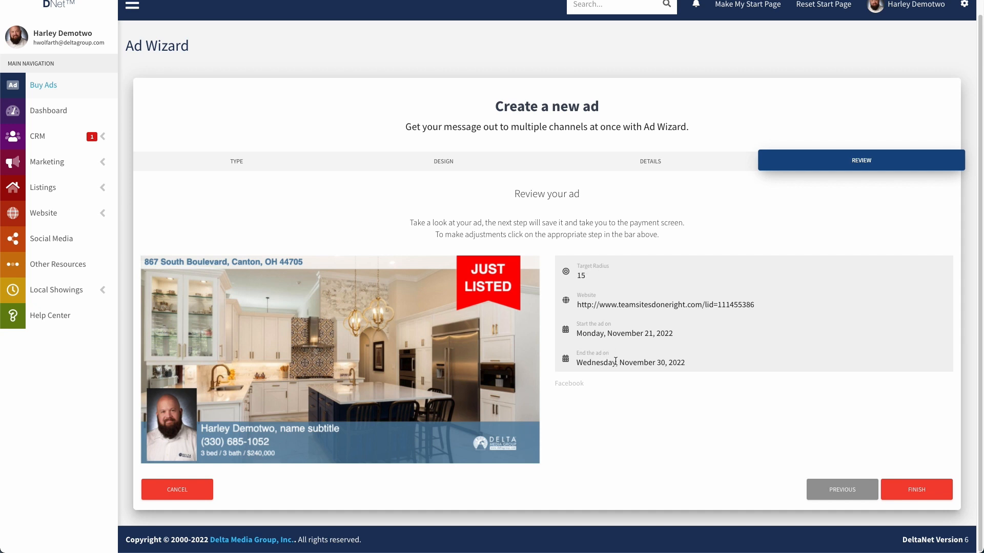
{"action": "left_click", "coordinate": [911, 491]}
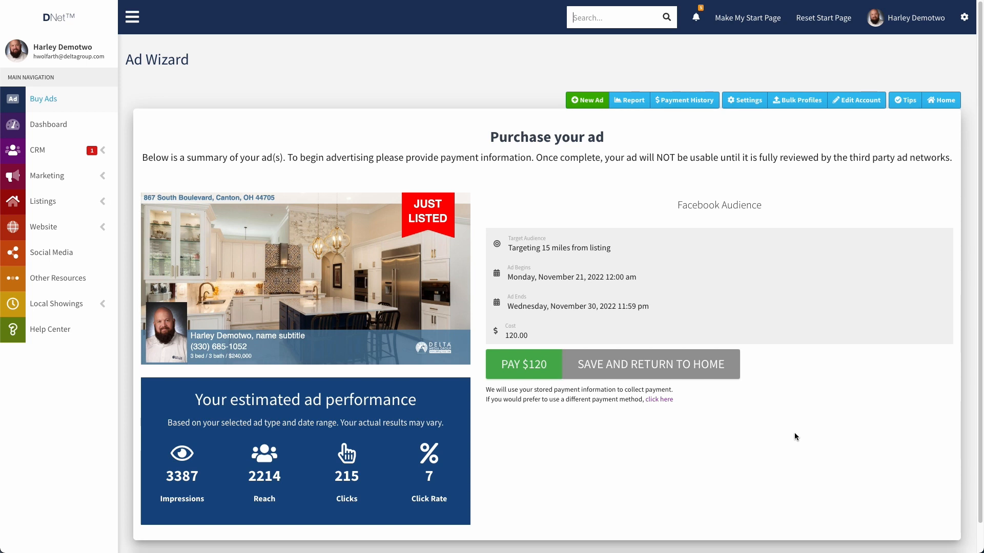
{"action": "left_click", "coordinate": [644, 365]}
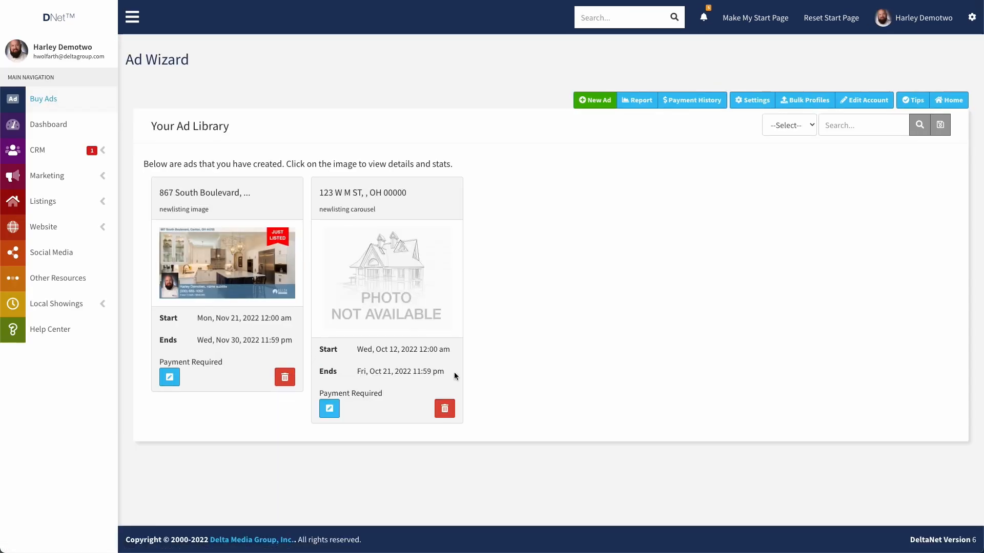
- Reopen the saved Just Listed kitchen ad for editing, go through its design, dates and review, and save it again without paying
{"action": "left_click", "coordinate": [169, 378]}
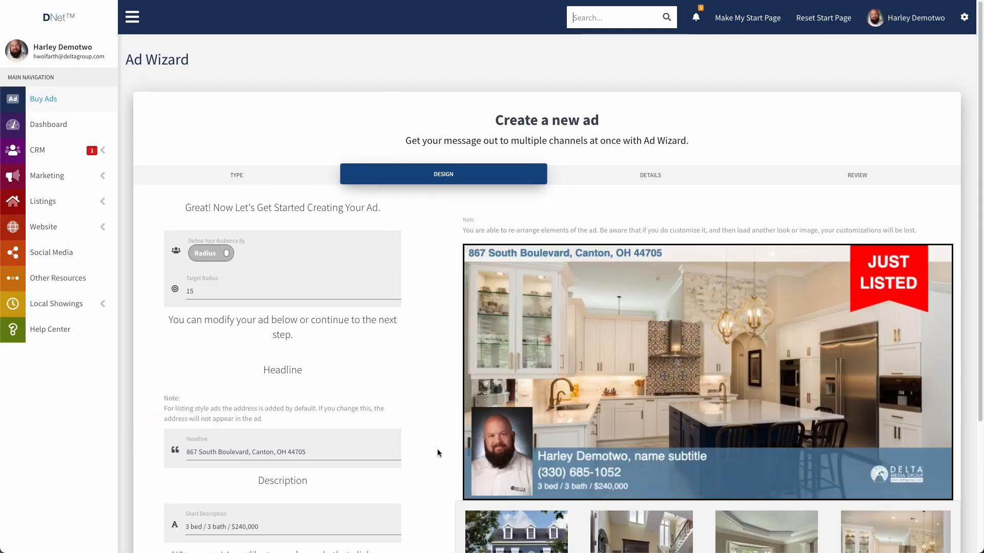
{"action": "scroll", "coordinate": [438, 449], "scroll_direction": "down", "scroll_amount": 3}
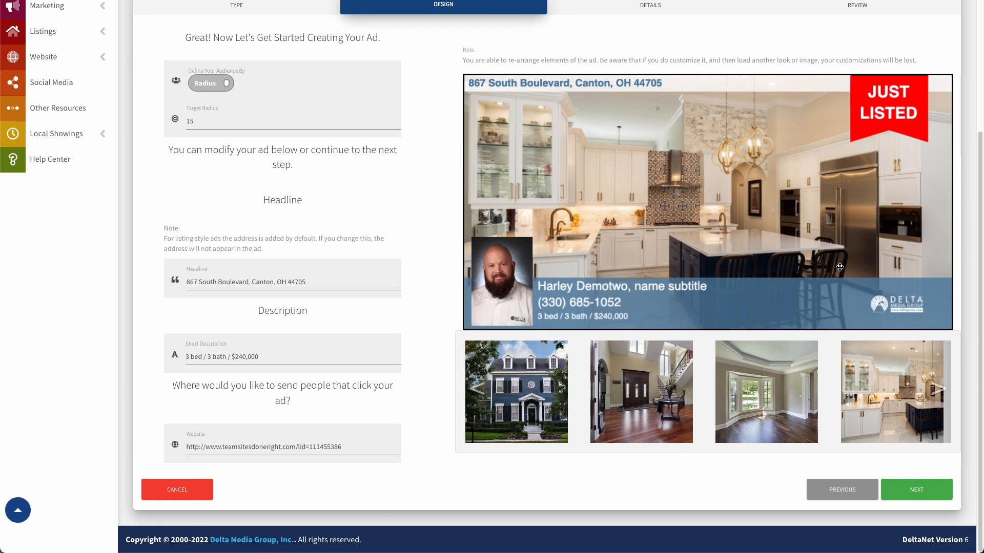
{"action": "left_click", "coordinate": [924, 495]}
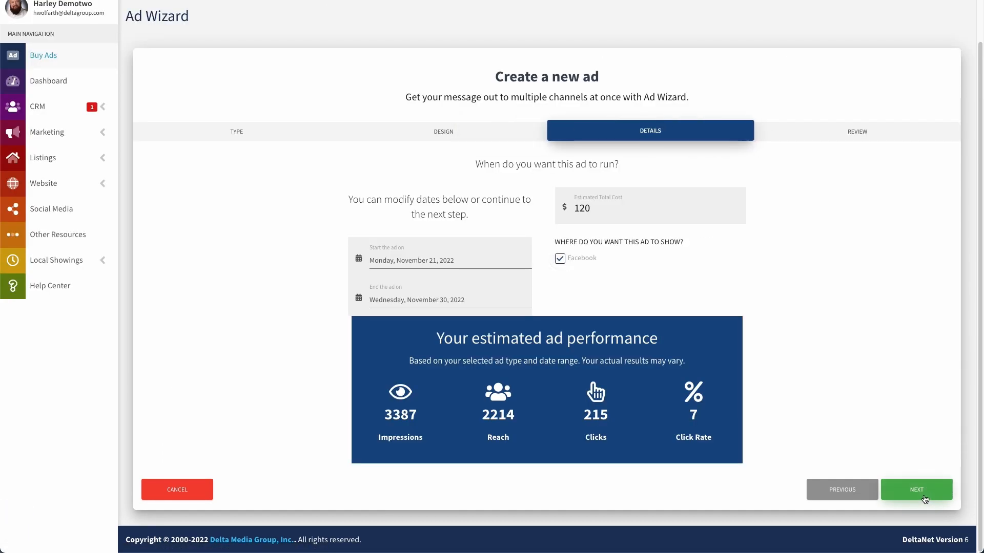
{"action": "left_click", "coordinate": [925, 500]}
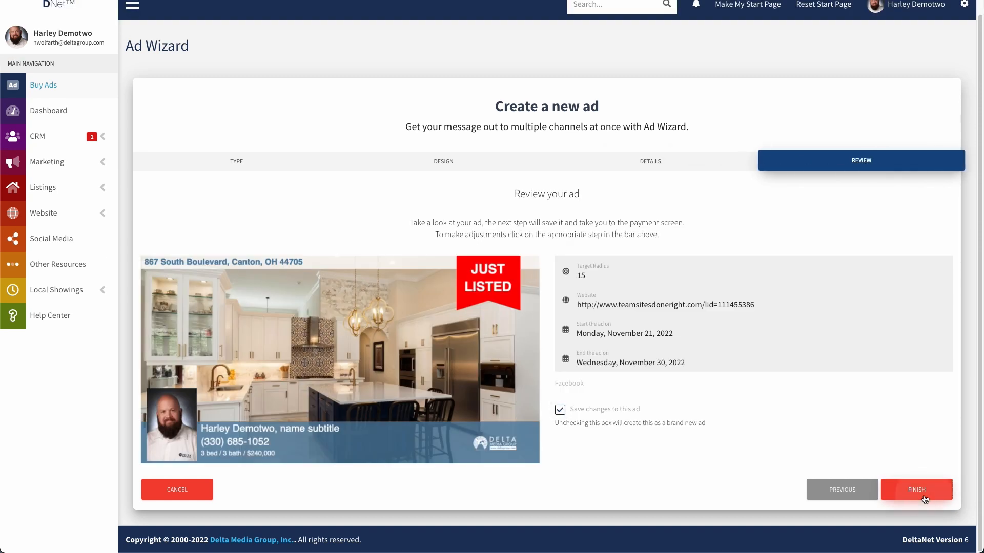
{"action": "left_click", "coordinate": [925, 498]}
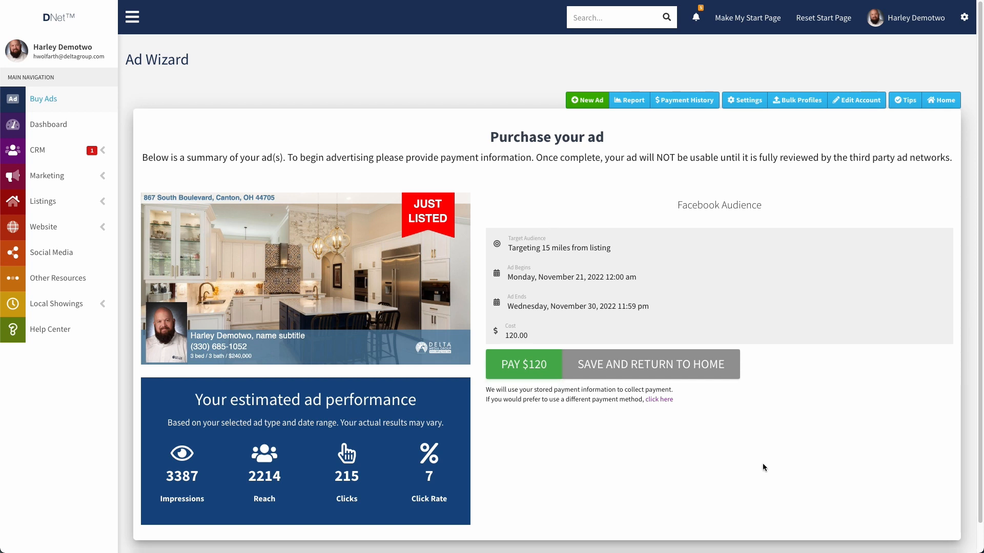
{"action": "left_click", "coordinate": [614, 365]}
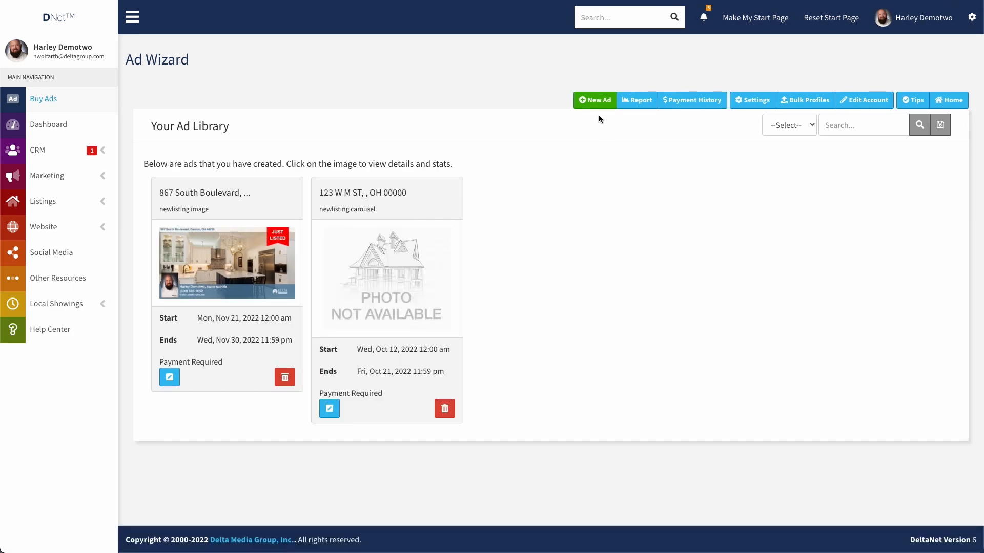
- Start another new ad, view the available ad types, and discard it without saving
{"action": "left_click", "coordinate": [596, 100]}
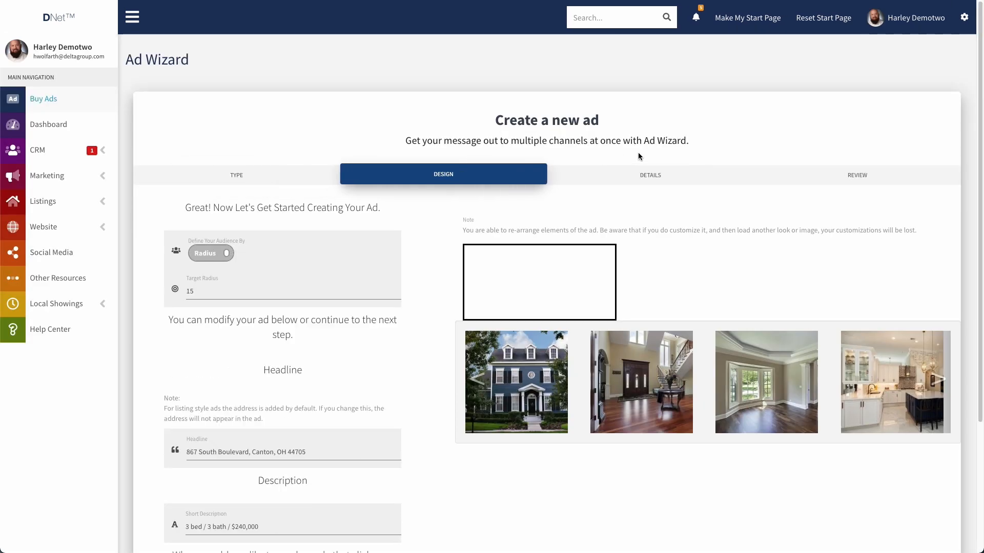
{"action": "left_click", "coordinate": [222, 179]}
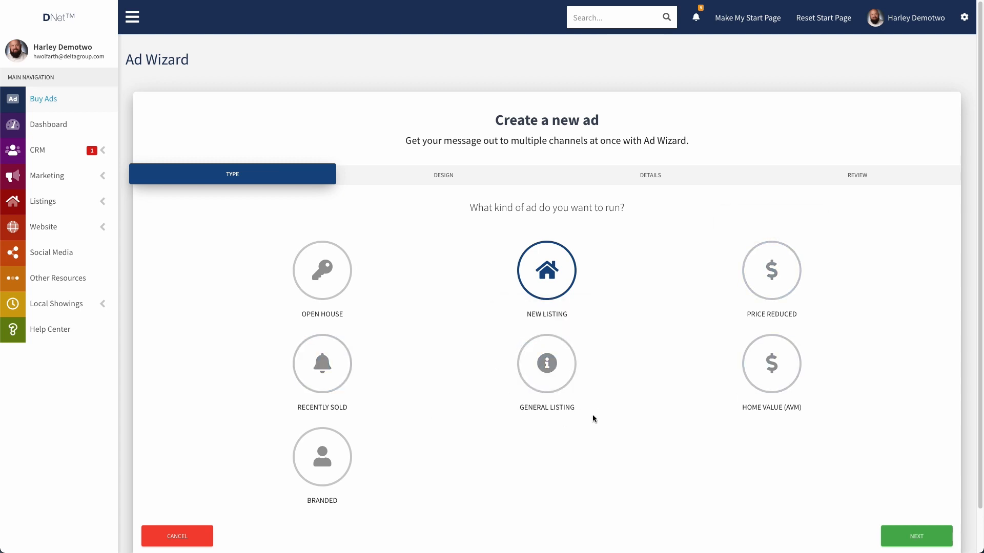
{"action": "left_click", "coordinate": [208, 531]}
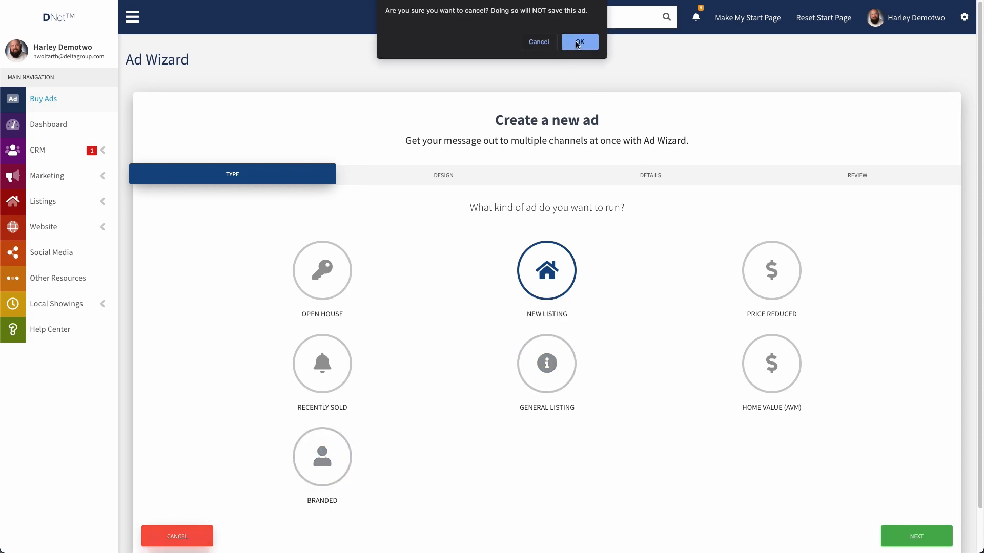
{"action": "left_click", "coordinate": [578, 42]}
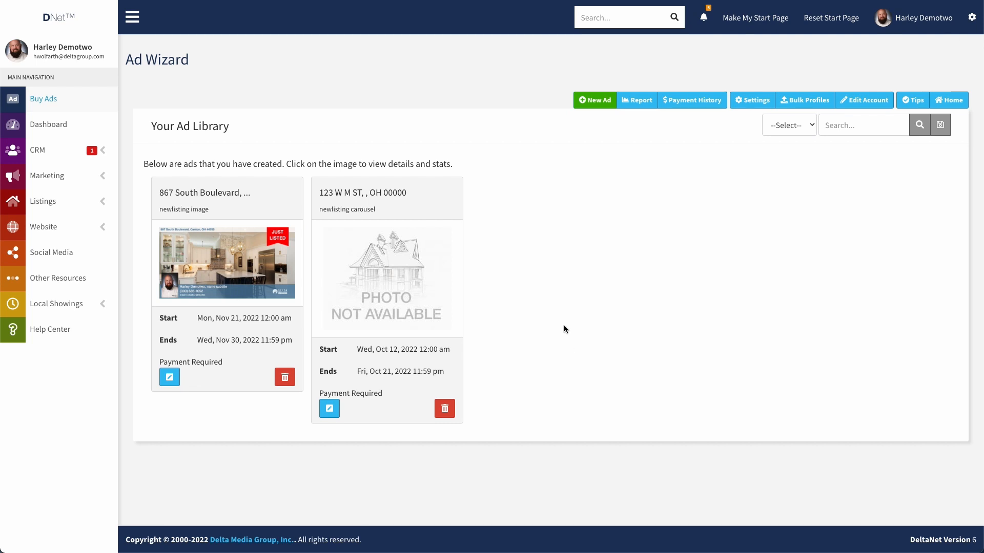